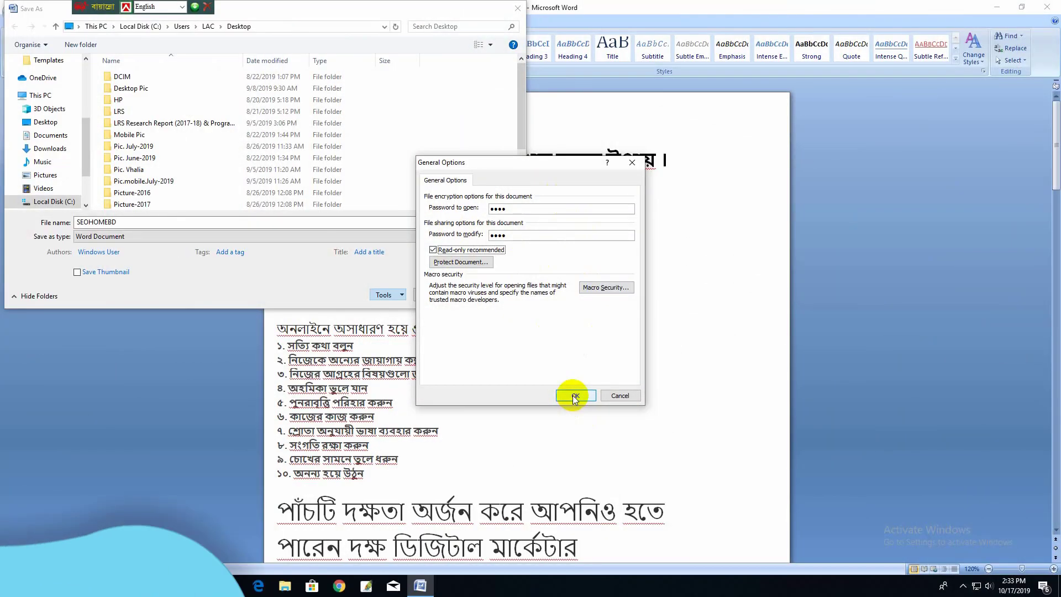
# - Re-enter the open and modify passwords to confirm them, then save the file as SEOHOMEBD
pyautogui.click(574, 395)
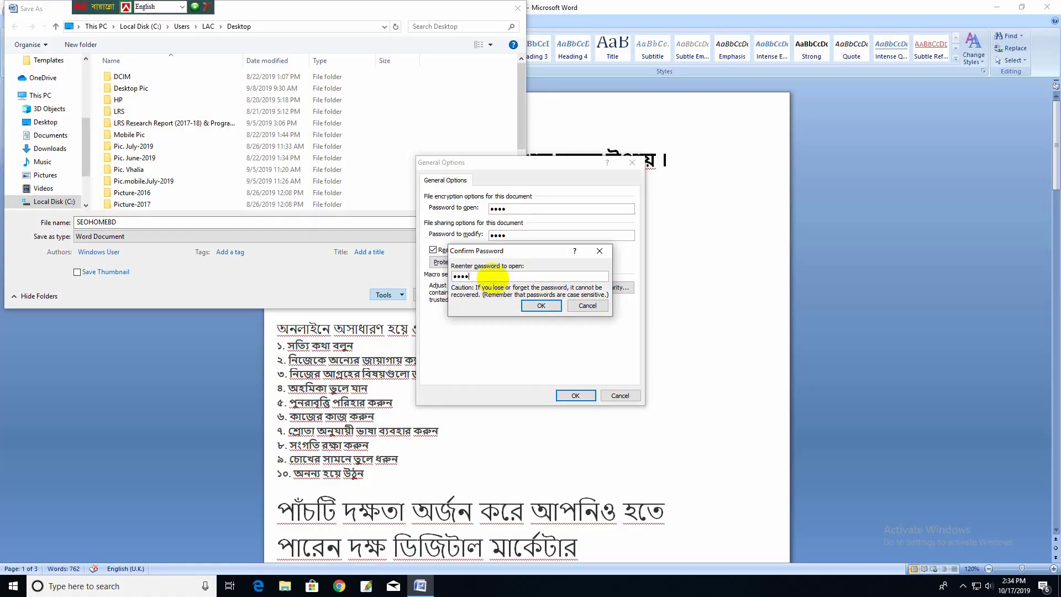
pyautogui.click(549, 304)
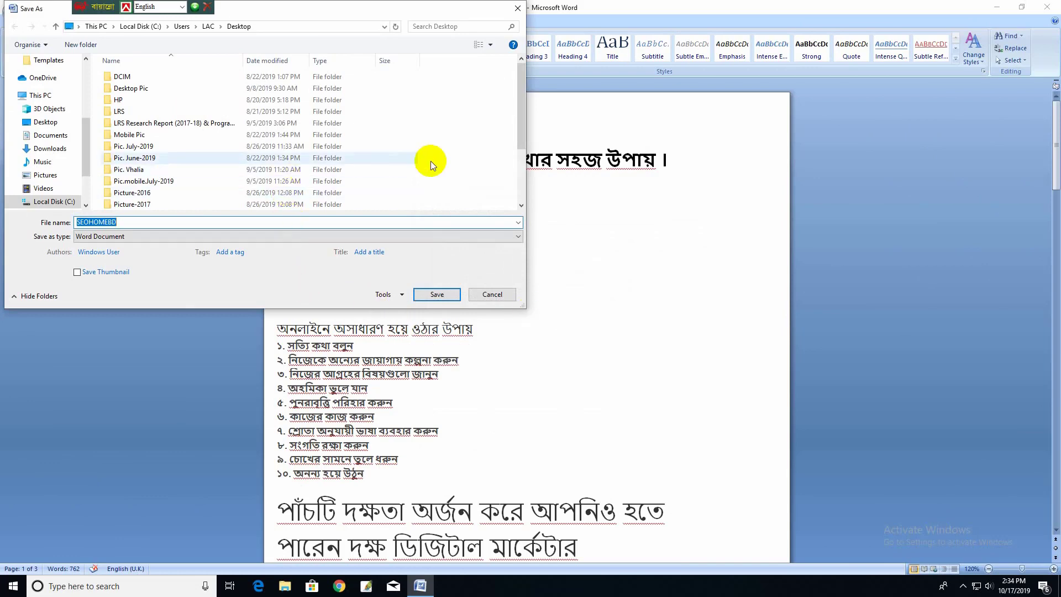
pyautogui.click(448, 296)
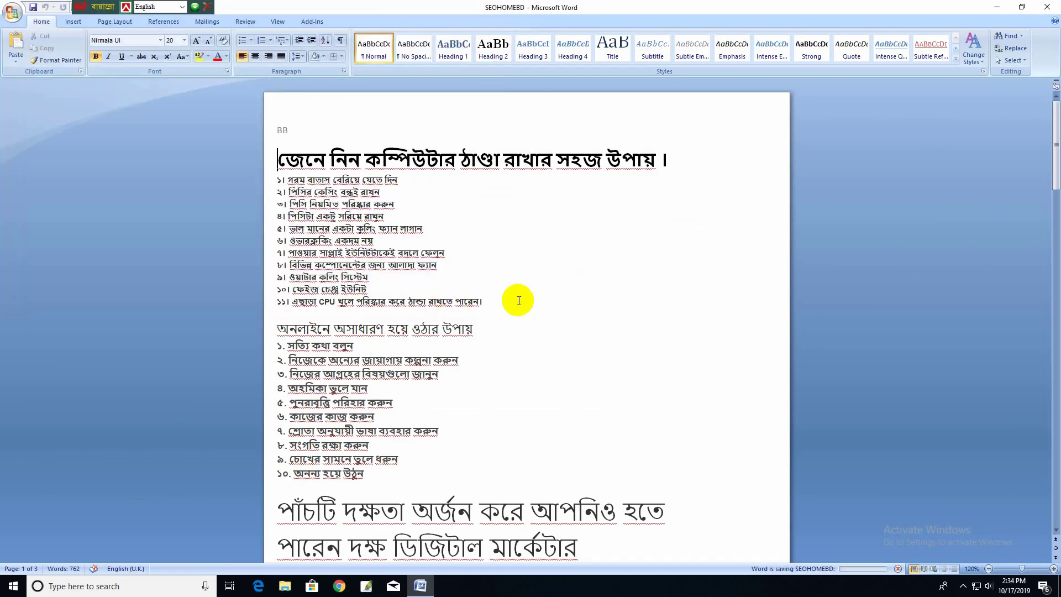
# - Close Word, reopen SEOHOMEBD with a wrong open password, and see Word reject it
pyautogui.click(1050, 6)
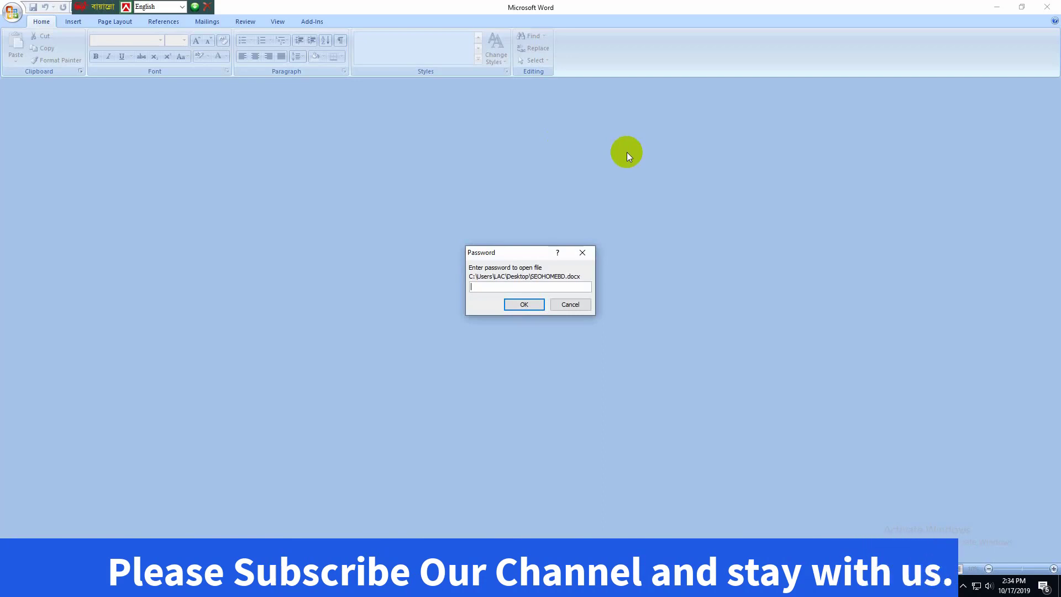
pyautogui.write('•••')
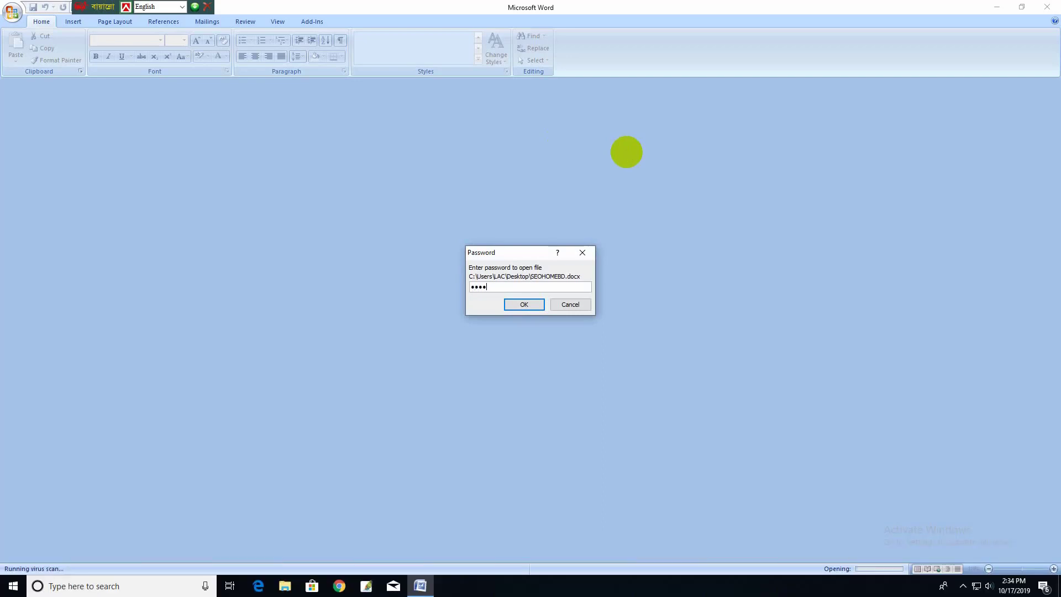
pyautogui.click(521, 304)
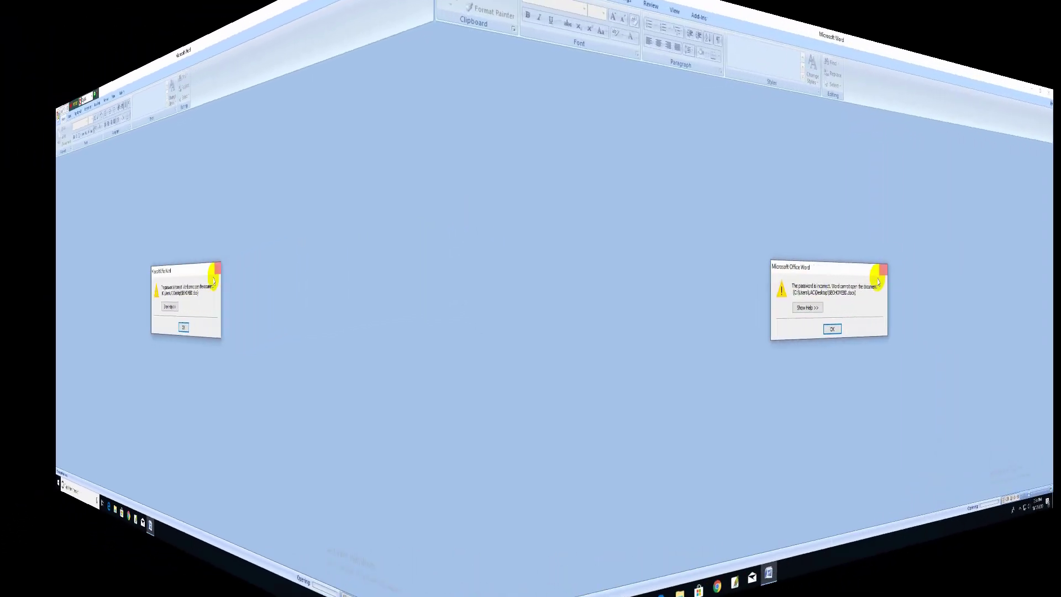
pyautogui.click(539, 332)
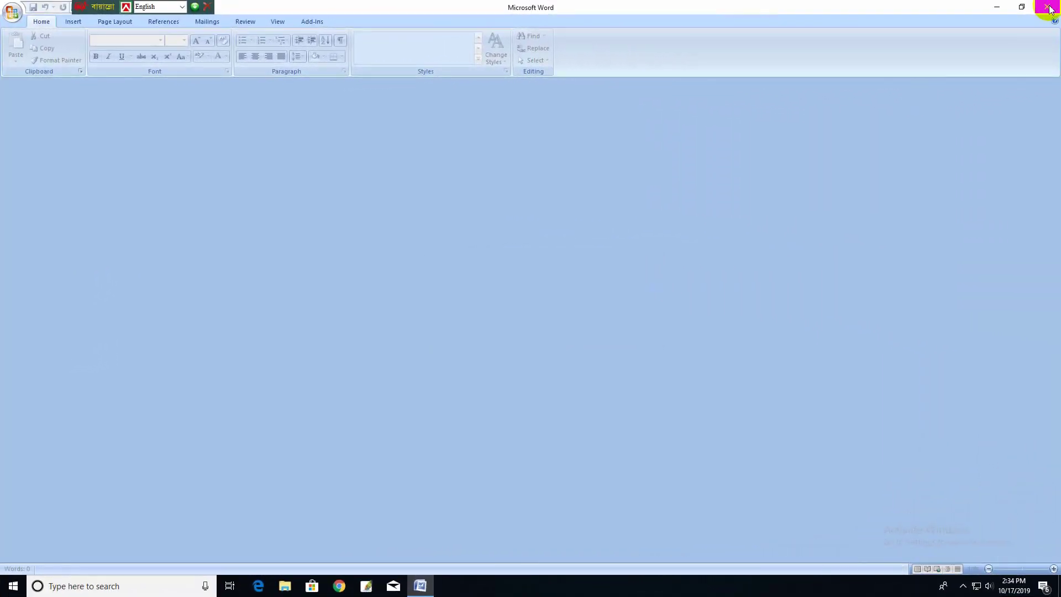
pyautogui.click(1049, 7)
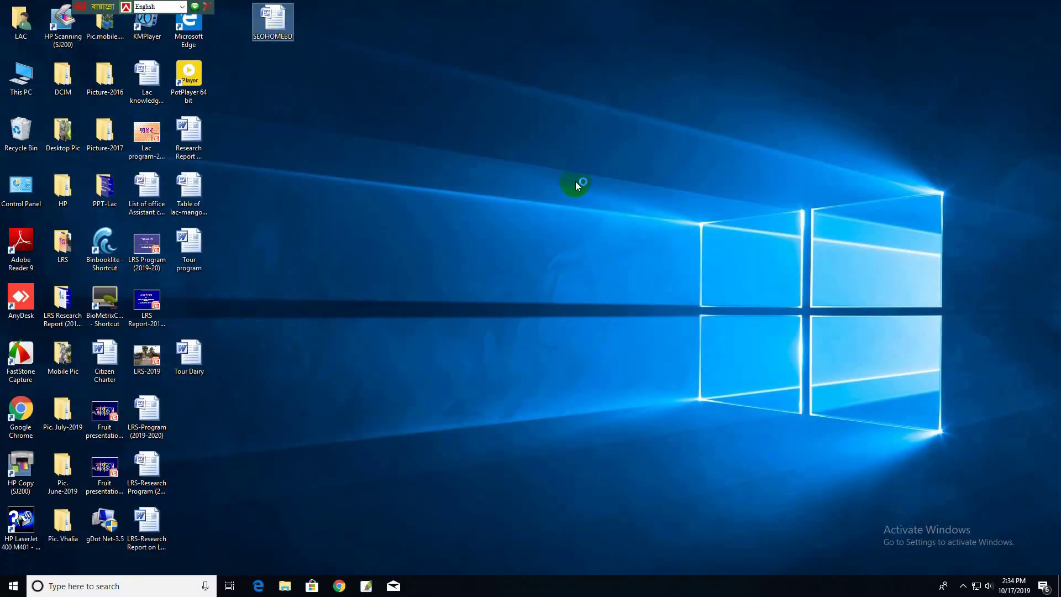
# - Reopen SEOHOMEBD by entering the correct open password and then the modify password
pyautogui.press('Return')
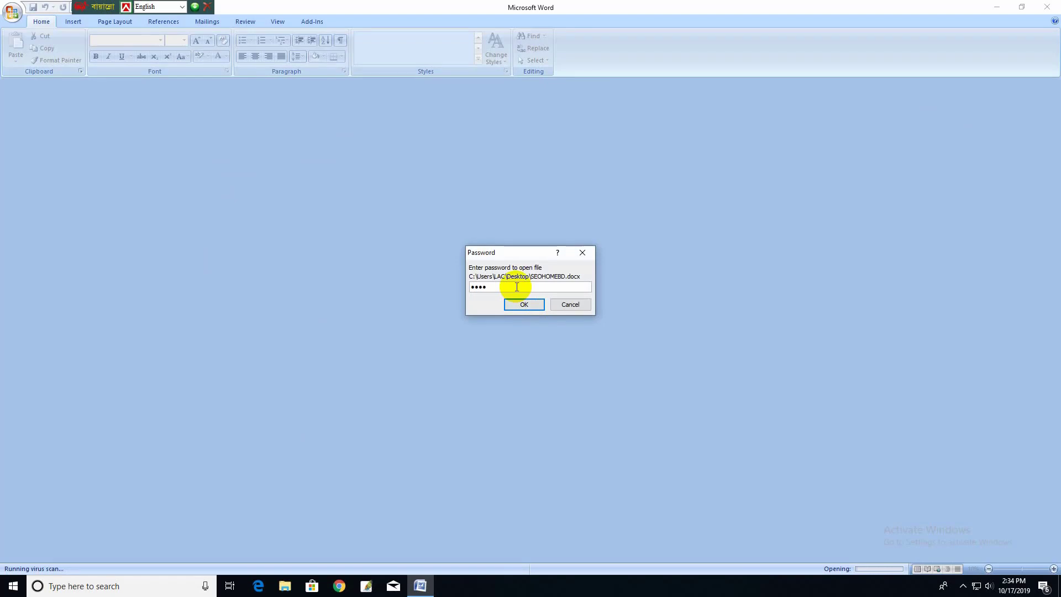
pyautogui.click(515, 304)
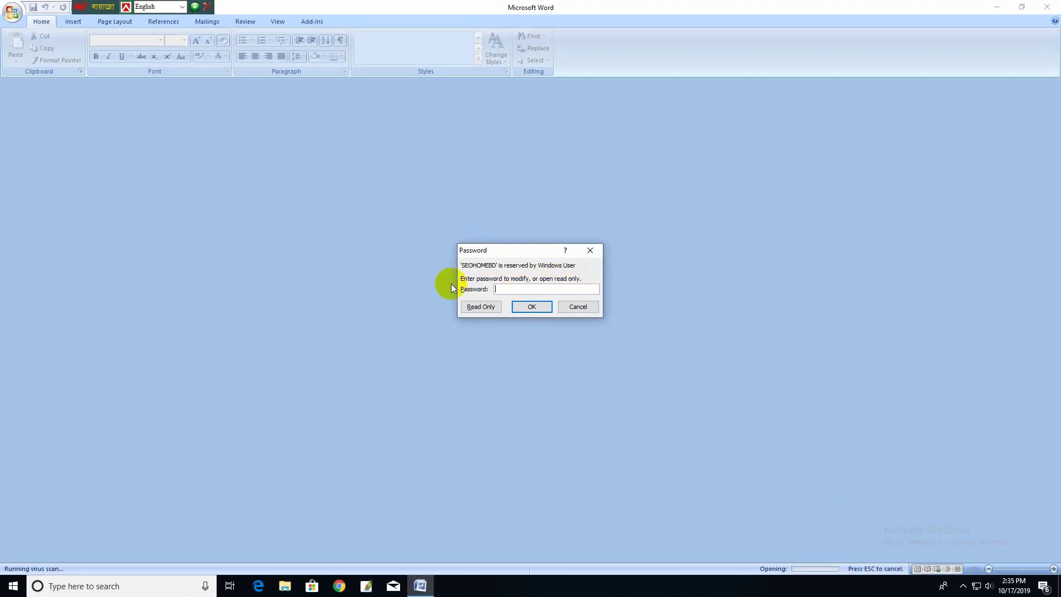
pyautogui.click(562, 277)
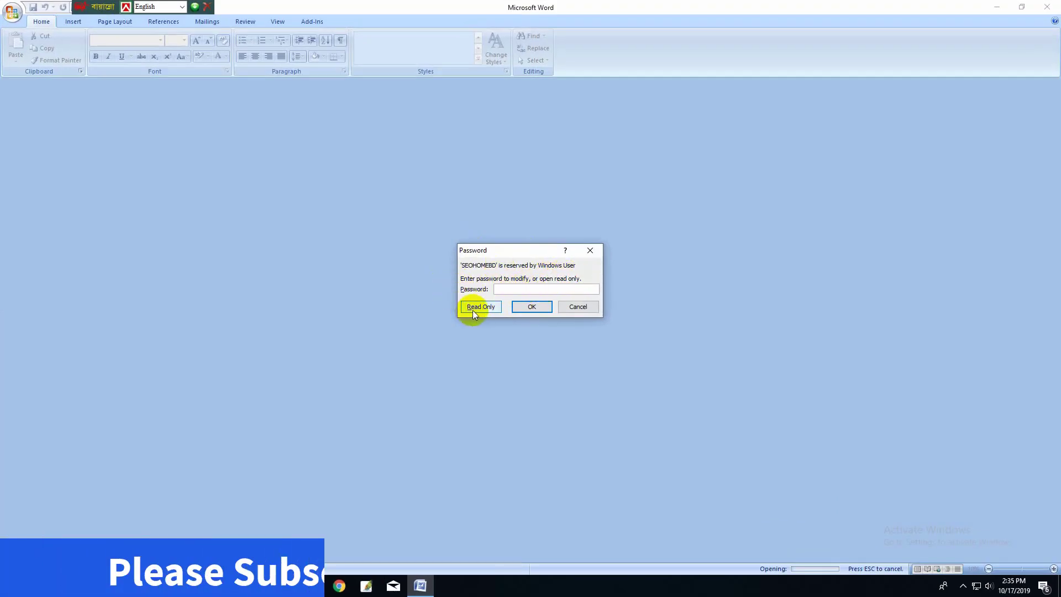
pyautogui.write('1234')
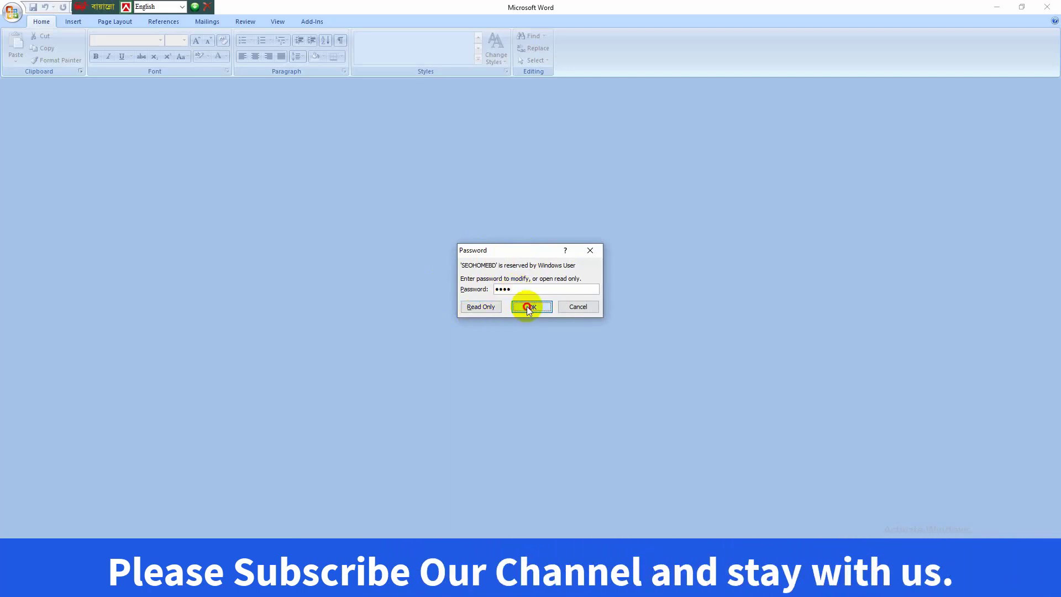
pyautogui.click(526, 306)
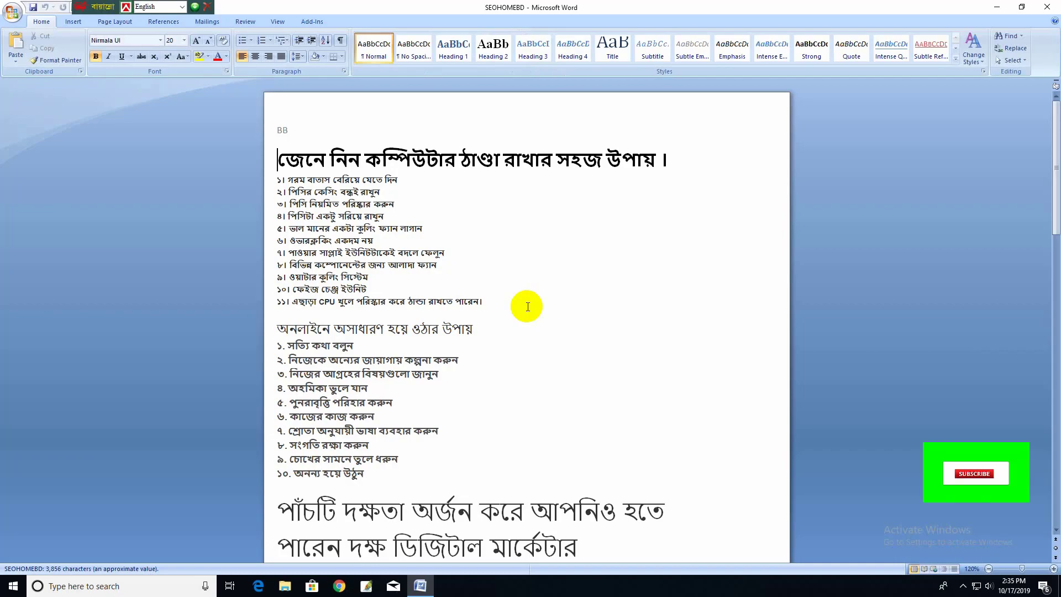
pyautogui.scroll(-3, 527, 306)
pyautogui.scroll(3, 528, 306)
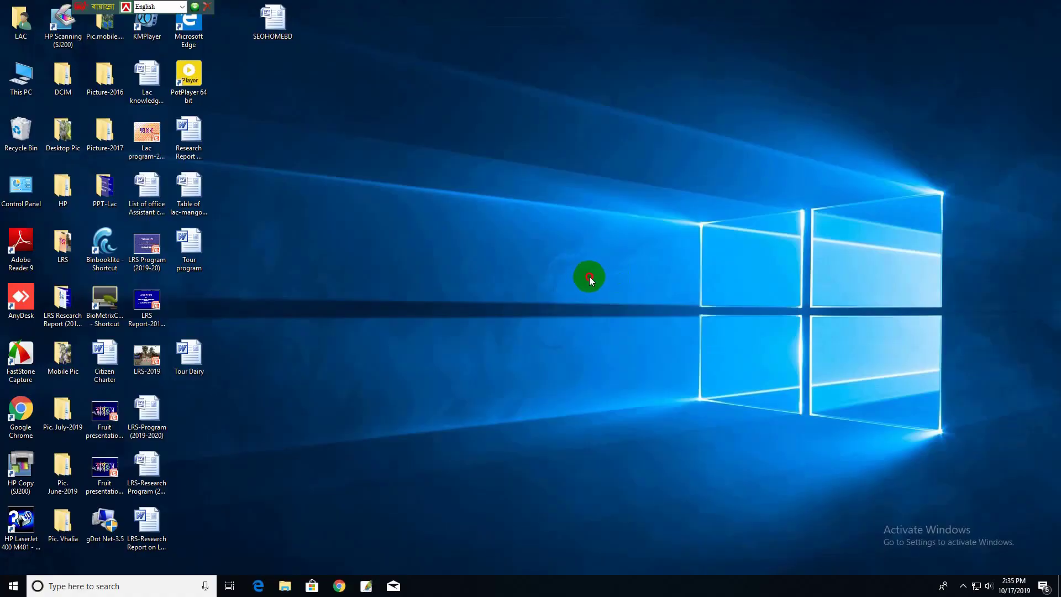
# - Reopen SEOHOMEBD from the desktop, supplying both the open and modify passwords
pyautogui.rightClick(477, 186)
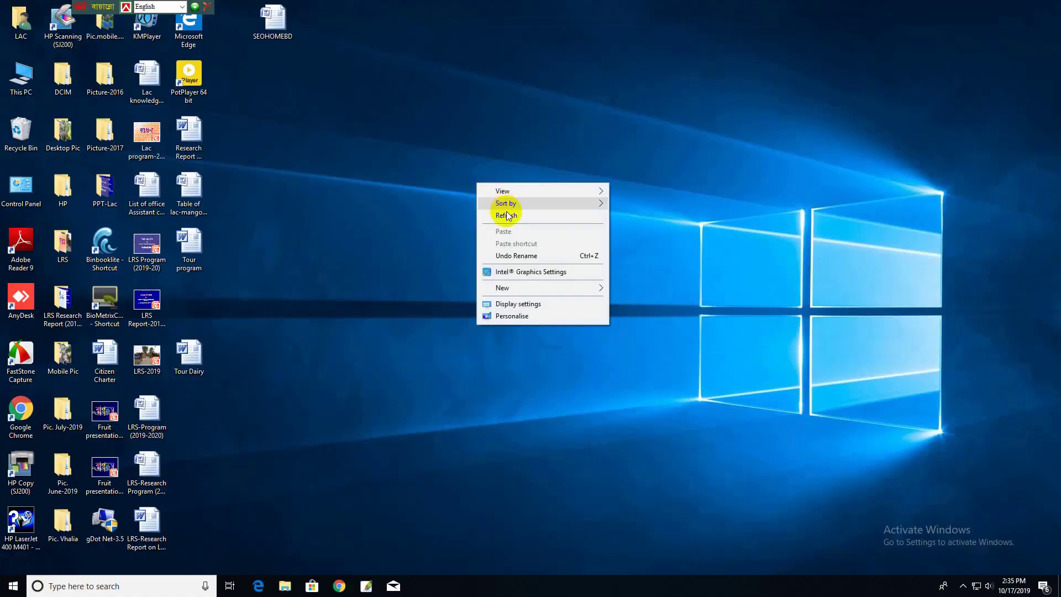
pyautogui.click(468, 200)
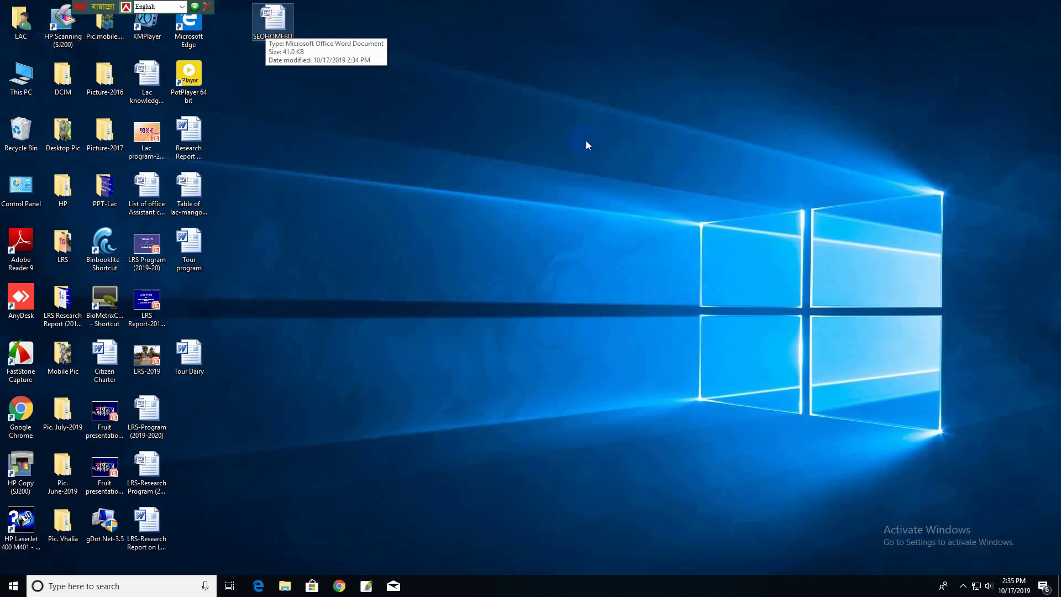
pyautogui.doubleClick(274, 35)
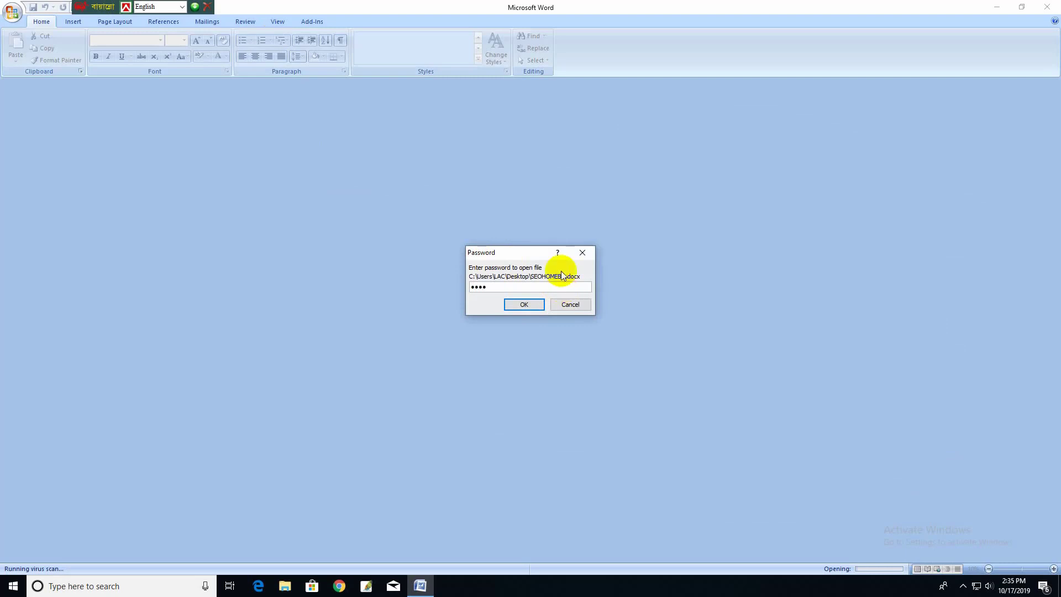
pyautogui.click(524, 304)
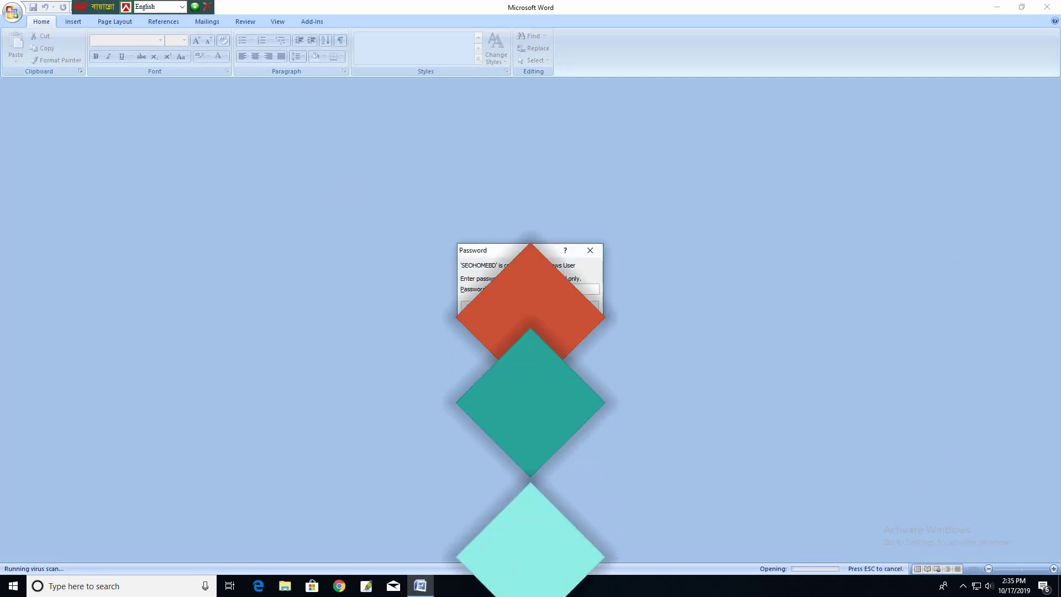
pyautogui.write('4')
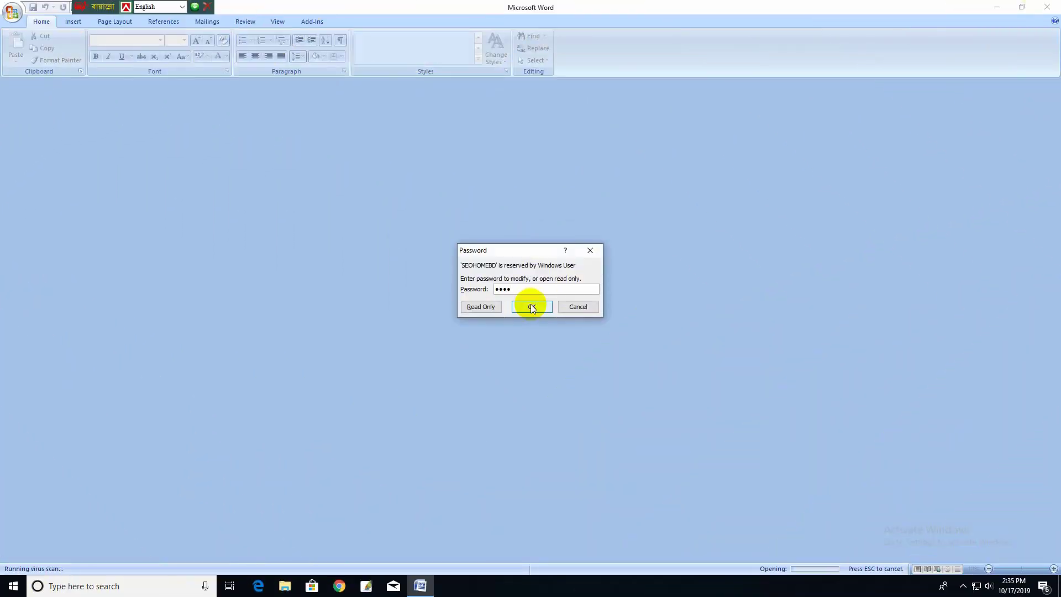
pyautogui.click(532, 306)
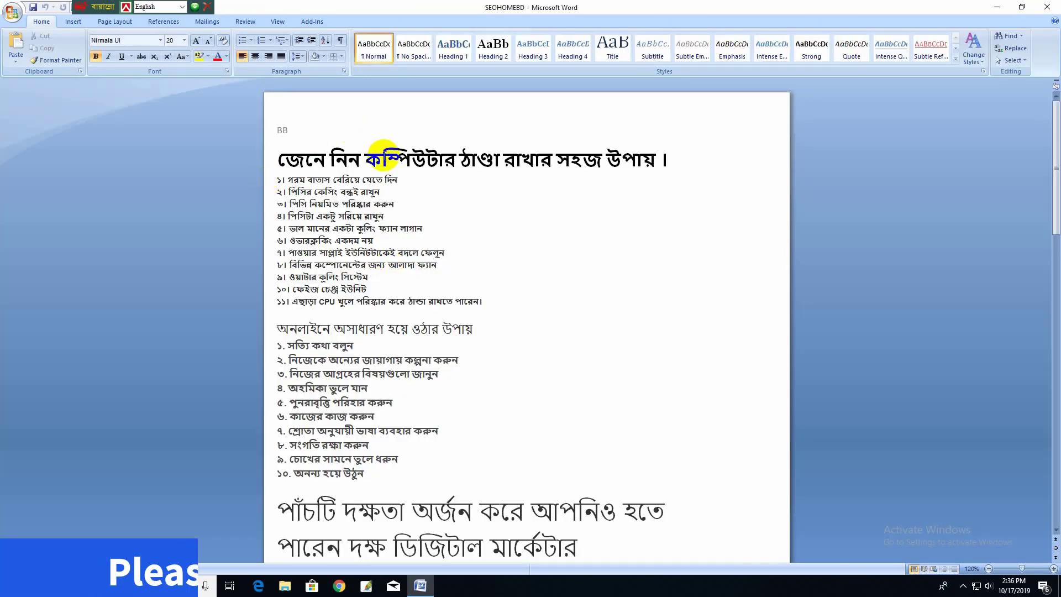
# - Select list items 4–9, dismiss the Bullets choices without applying one, and close Word
pyautogui.moveTo(383, 154); pyautogui.dragTo(503, 486)
pyautogui.click(532, 321)
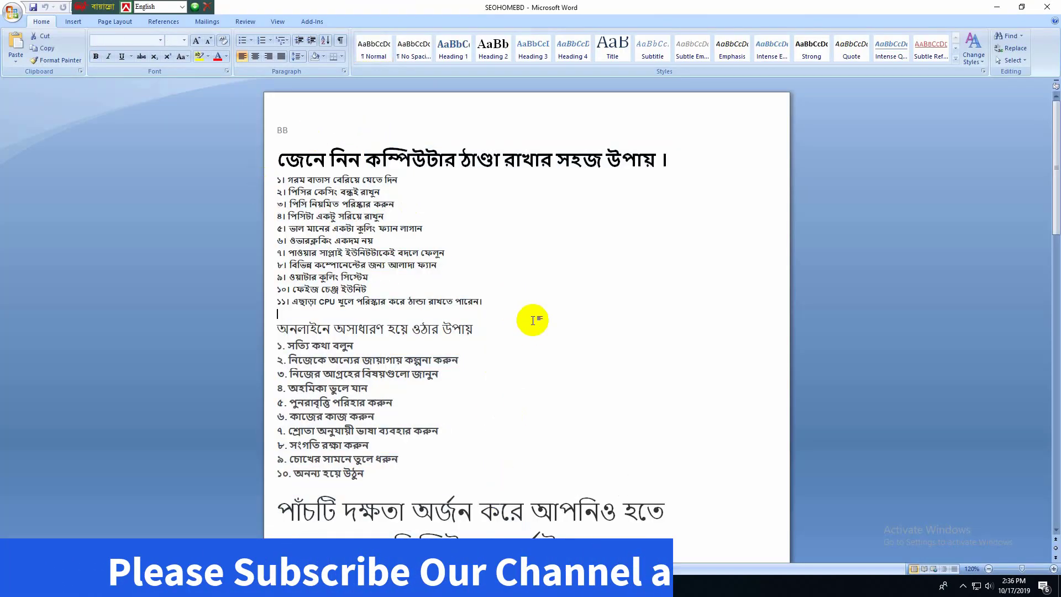
pyautogui.moveTo(316, 216); pyautogui.dragTo(484, 277)
pyautogui.click(596, 259)
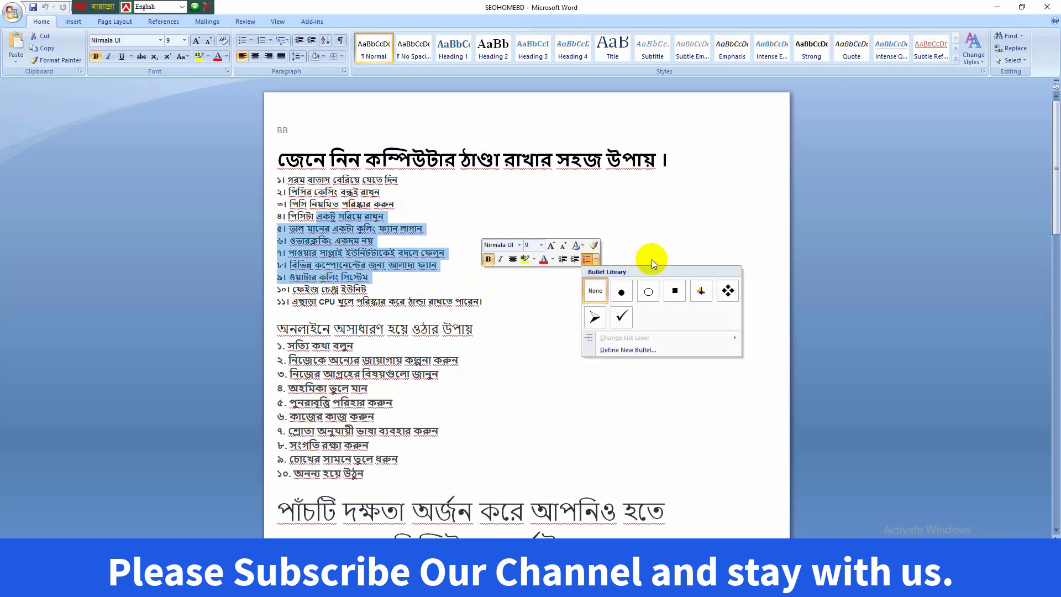
pyautogui.click(655, 227)
pyautogui.click(735, 227)
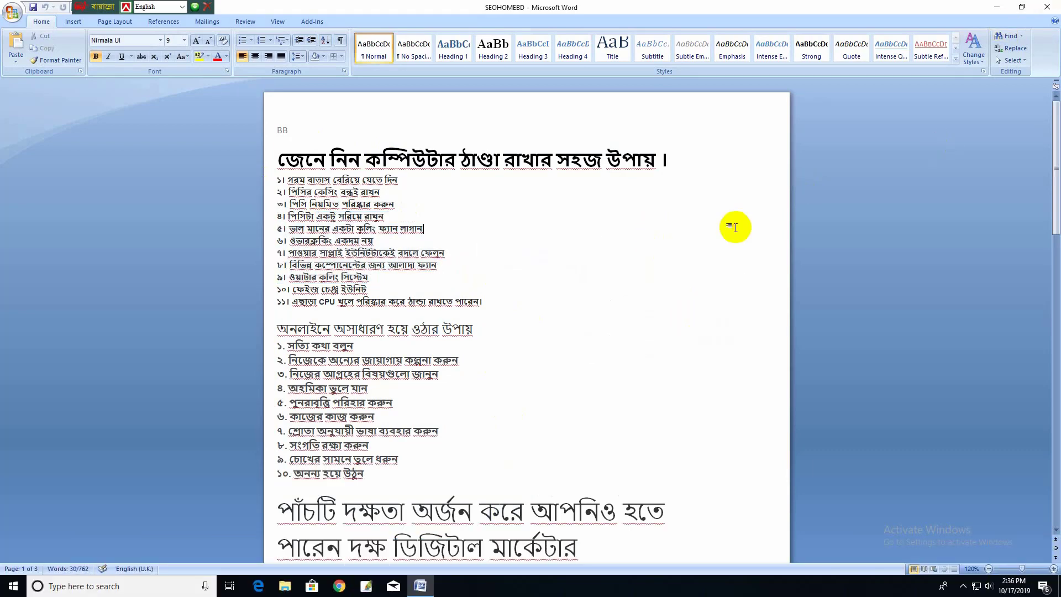
pyautogui.click(1047, 7)
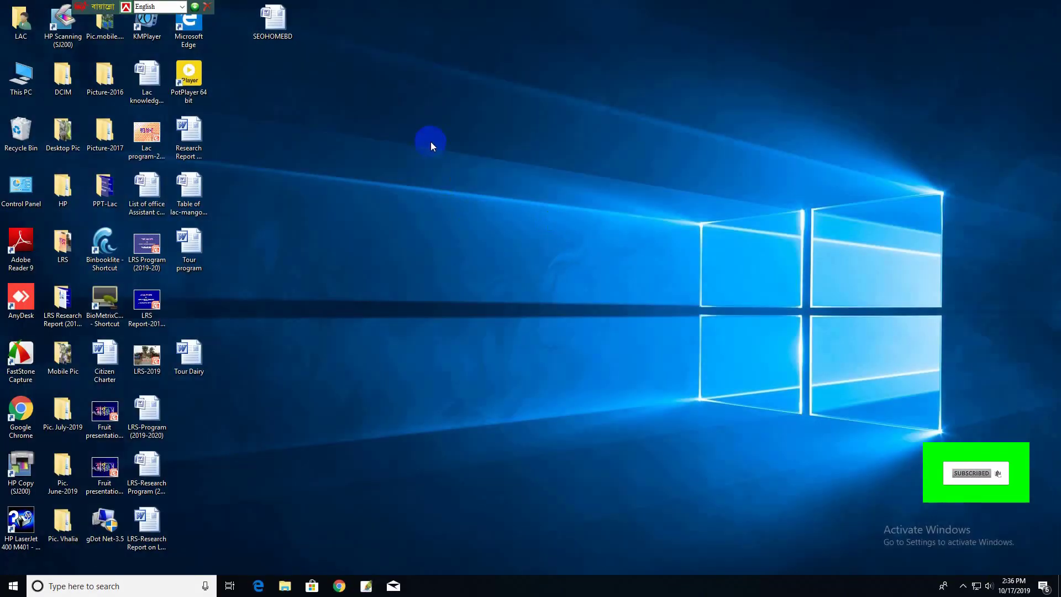
# - Refresh the desktop, then open SEOHOMEBD and enter the open password
pyautogui.rightClick(432, 145)
pyautogui.click(460, 175)
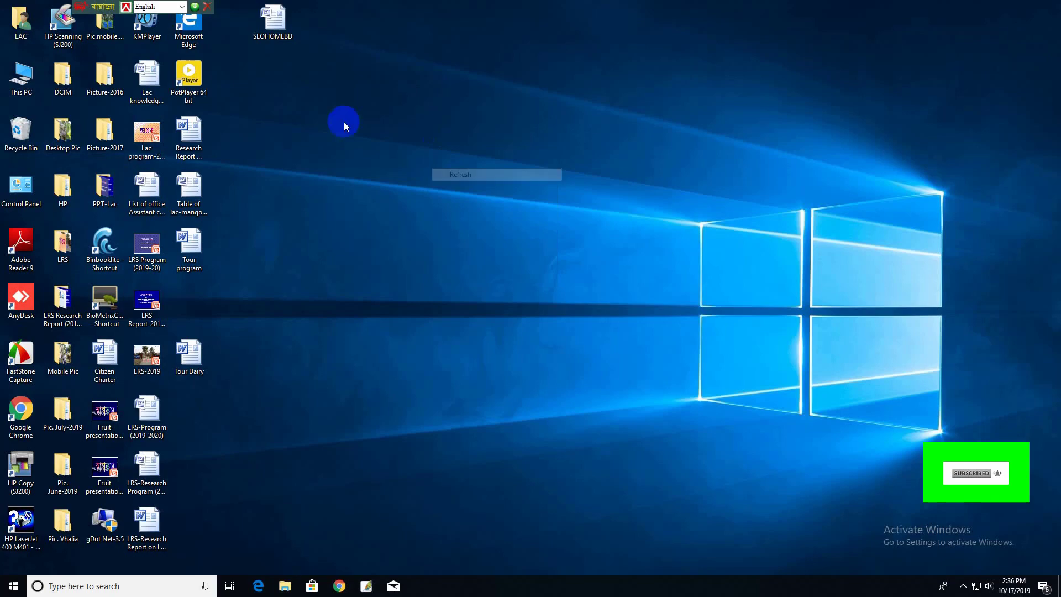
pyautogui.doubleClick(260, 38)
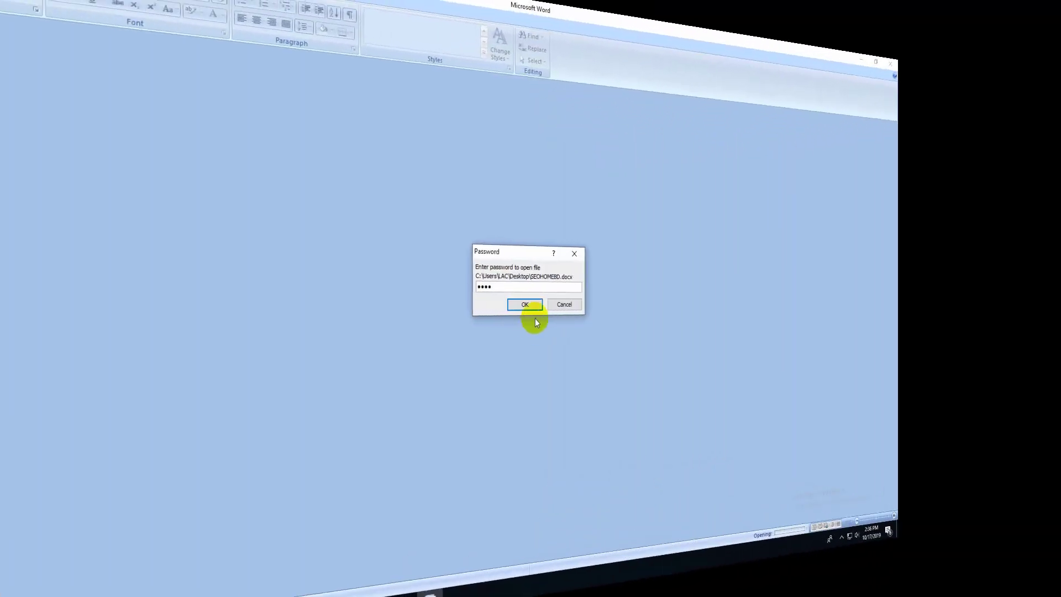
pyautogui.click(537, 304)
# - Enter the modify password, retry after the incorrect-password error, and open the document for editing
pyautogui.write('••••')
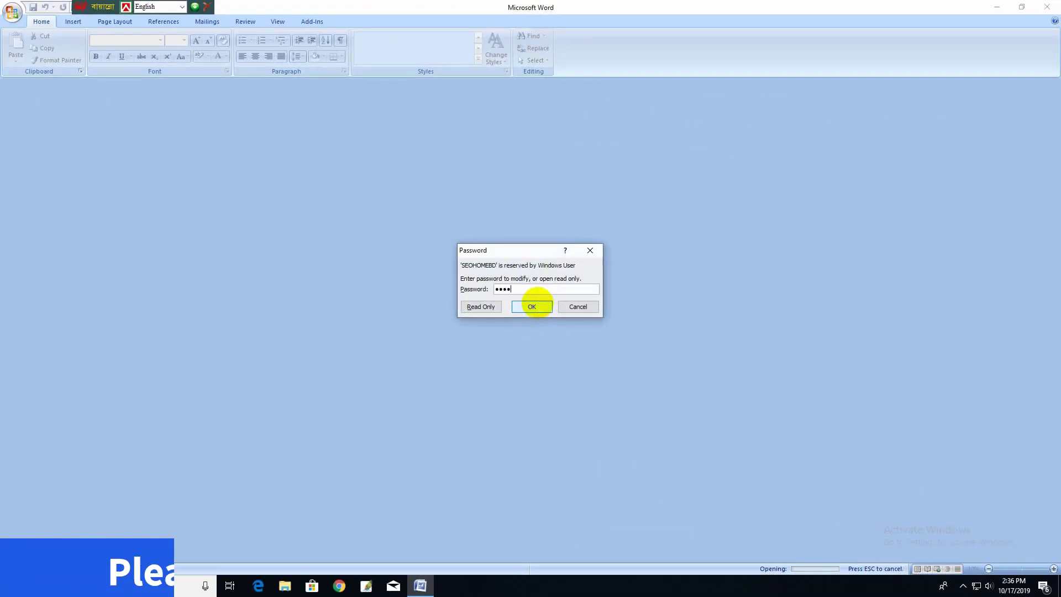
pyautogui.click(525, 306)
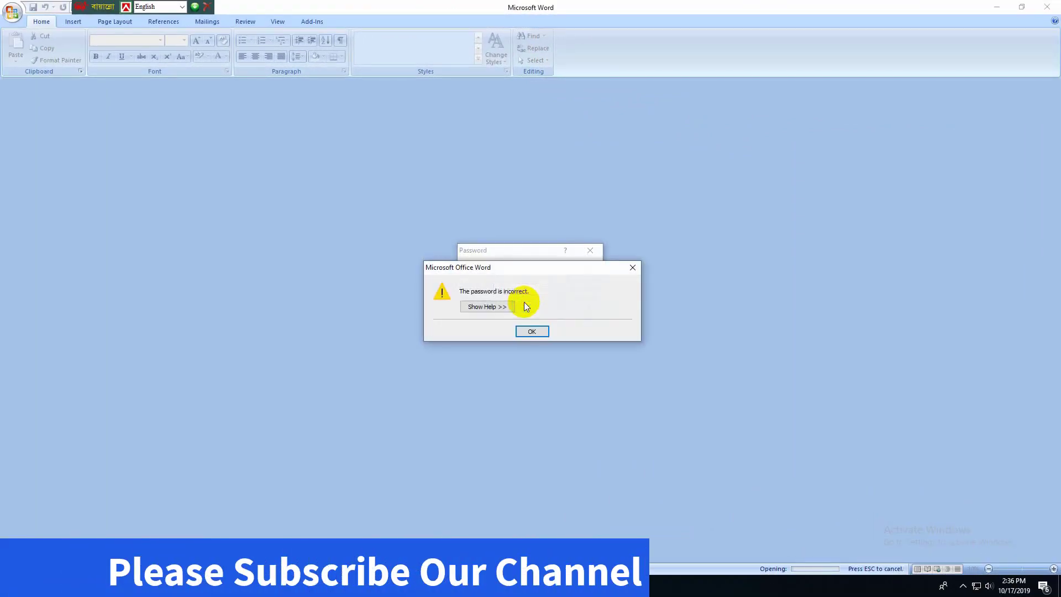
pyautogui.click(532, 331)
pyautogui.write('•••••')
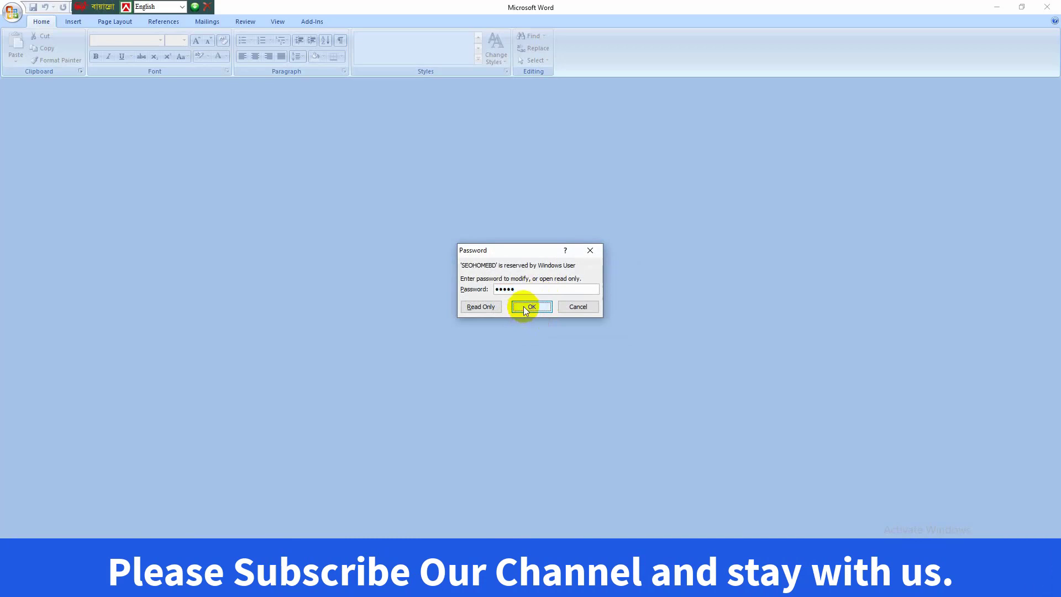
pyautogui.click(525, 307)
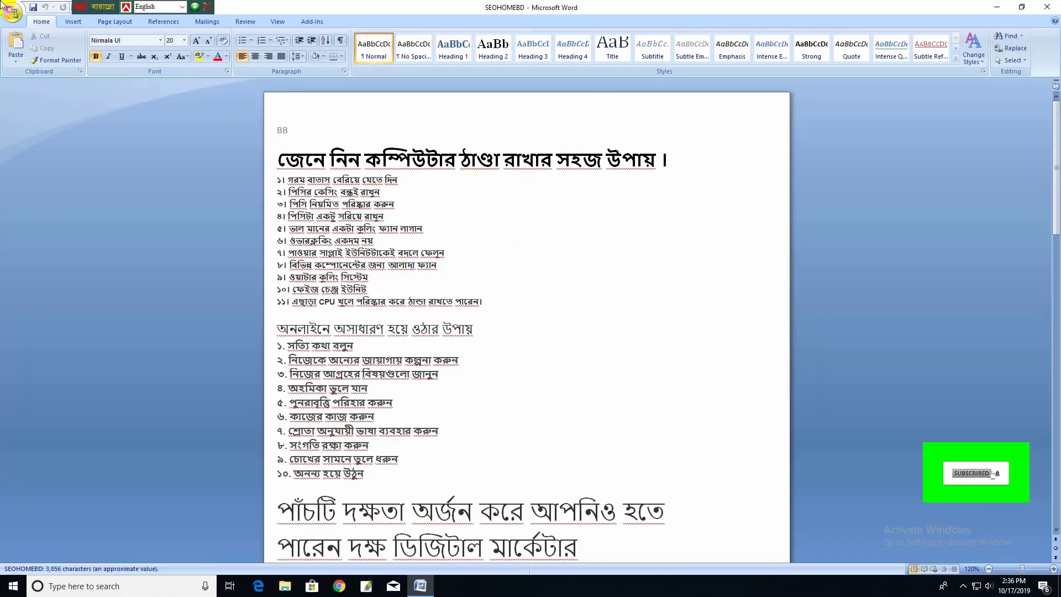
pyautogui.click(12, 14)
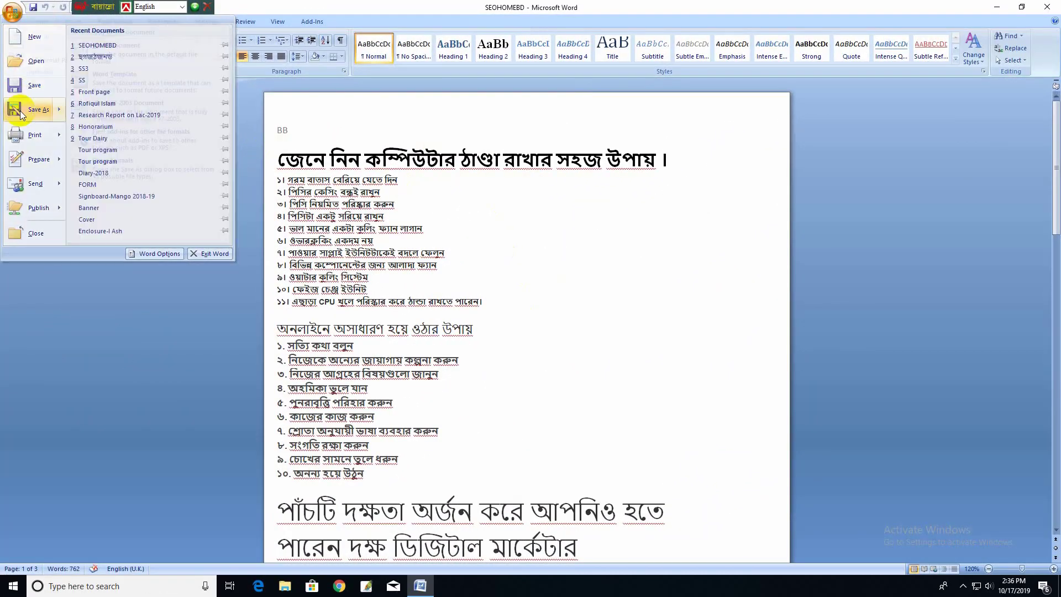
# - In Save As General Options, delete the passwords and uncheck Read-only recommended
pyautogui.click(22, 110)
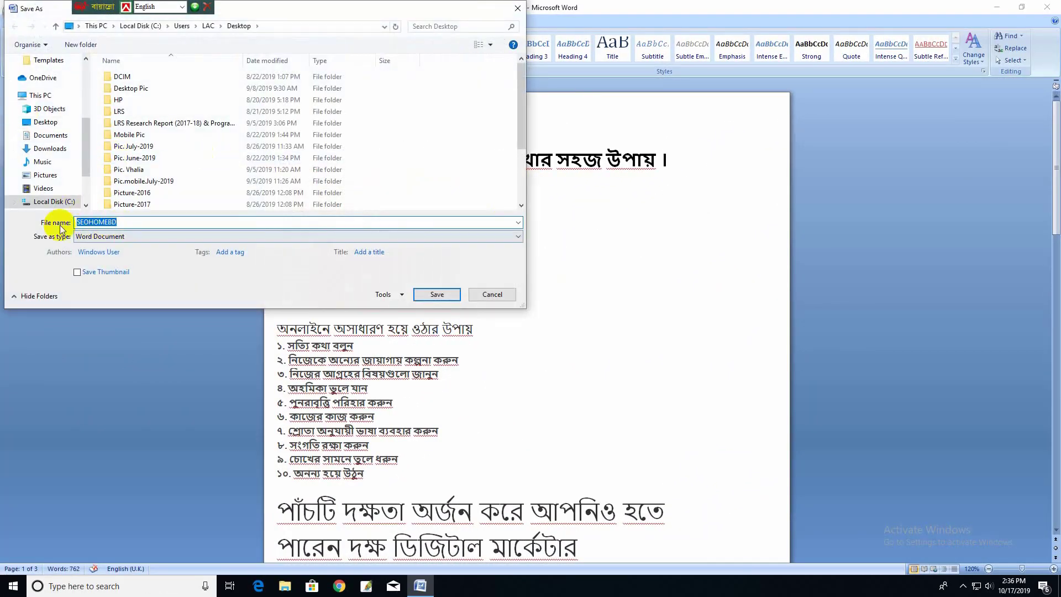
pyautogui.click(394, 296)
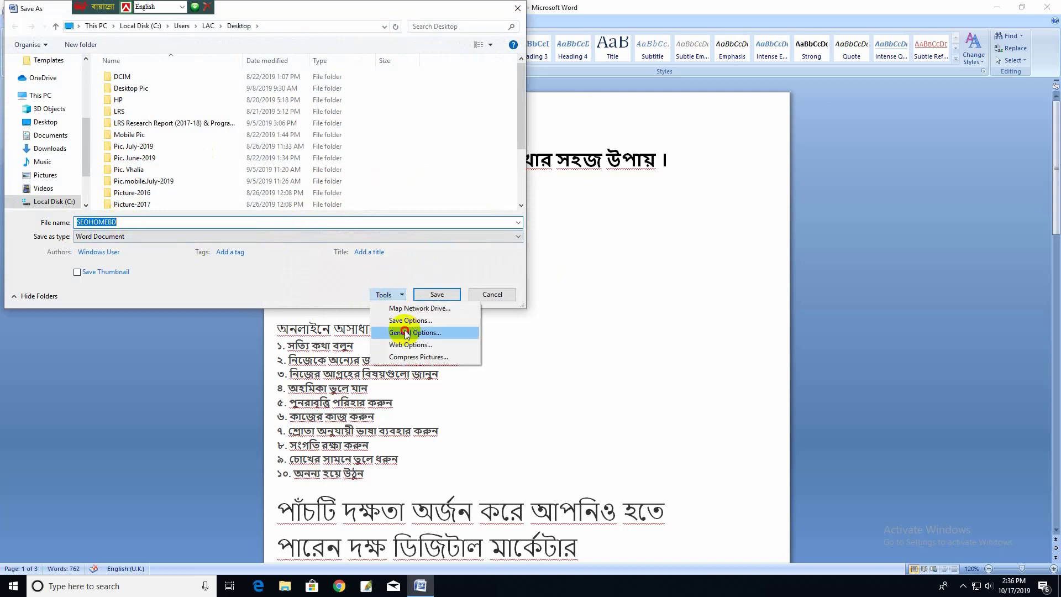
pyautogui.click(408, 334)
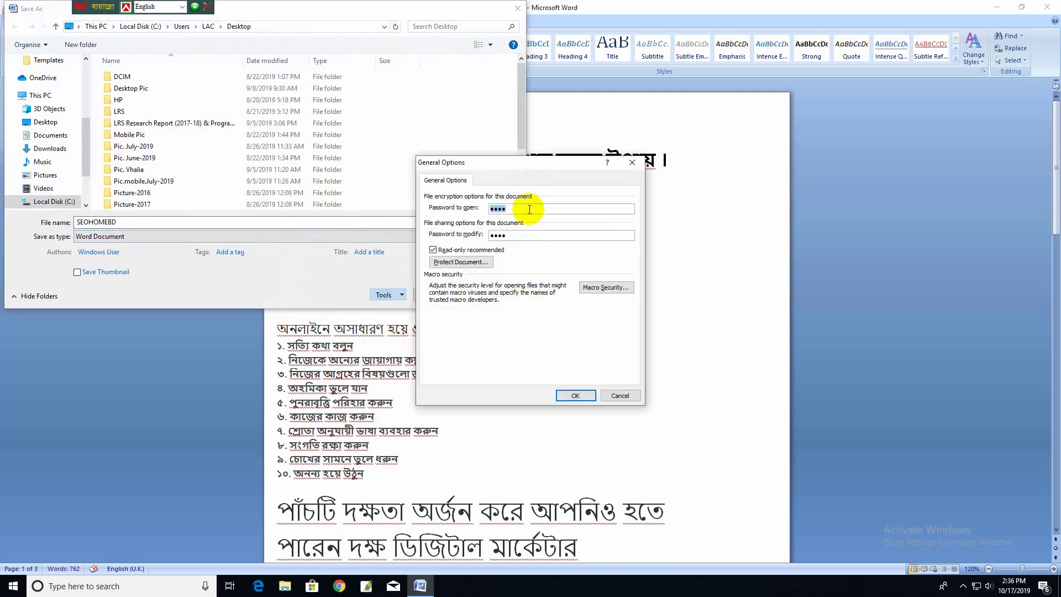
pyautogui.moveTo(526, 236); pyautogui.dragTo(449, 225)
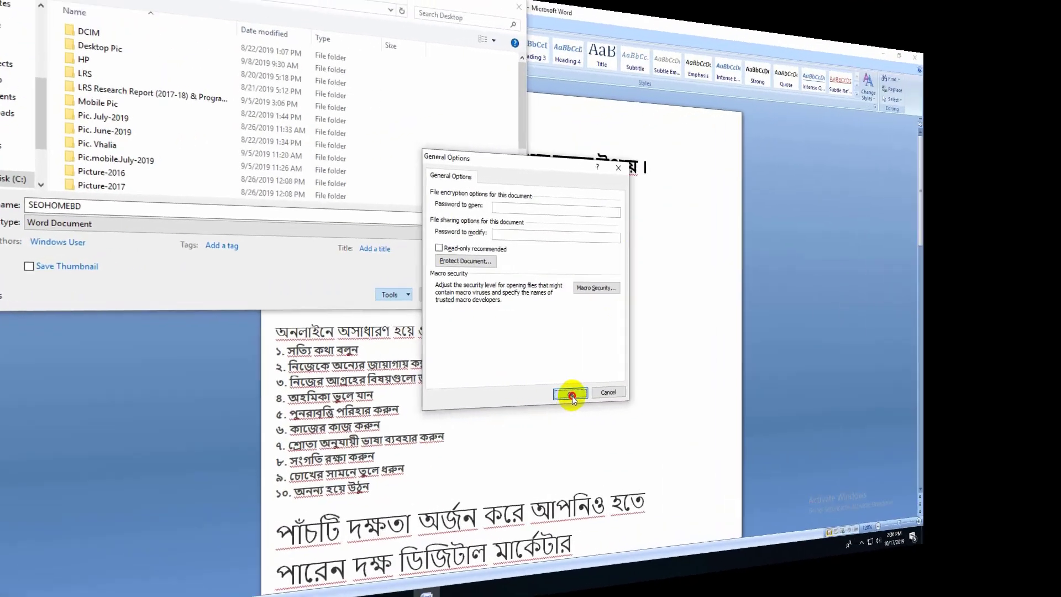
pyautogui.click(576, 396)
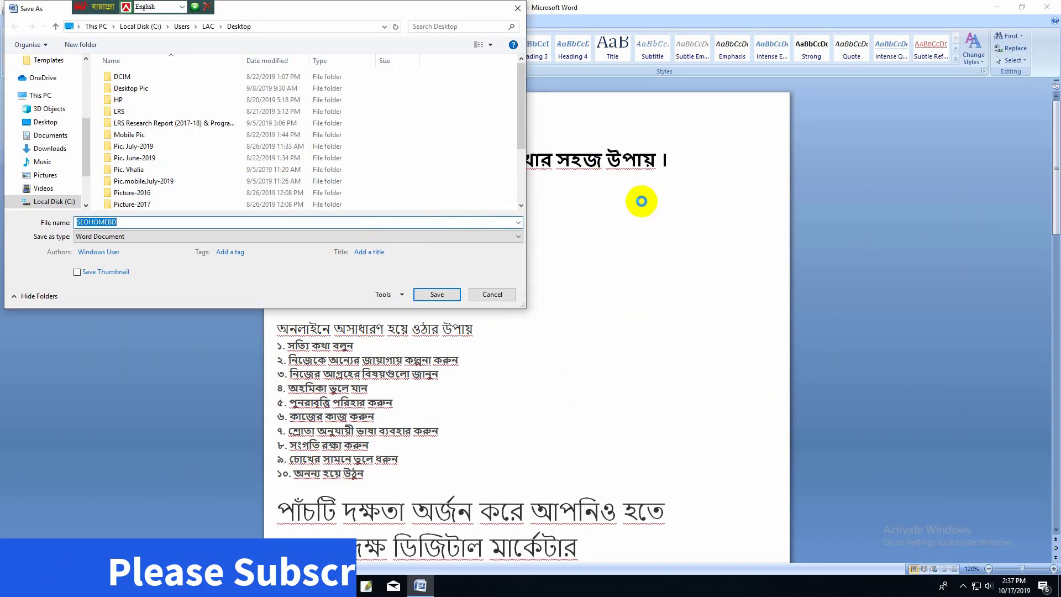
# - Save SEOHOMEBD without its passwords and refresh the desktop
pyautogui.click(437, 294)
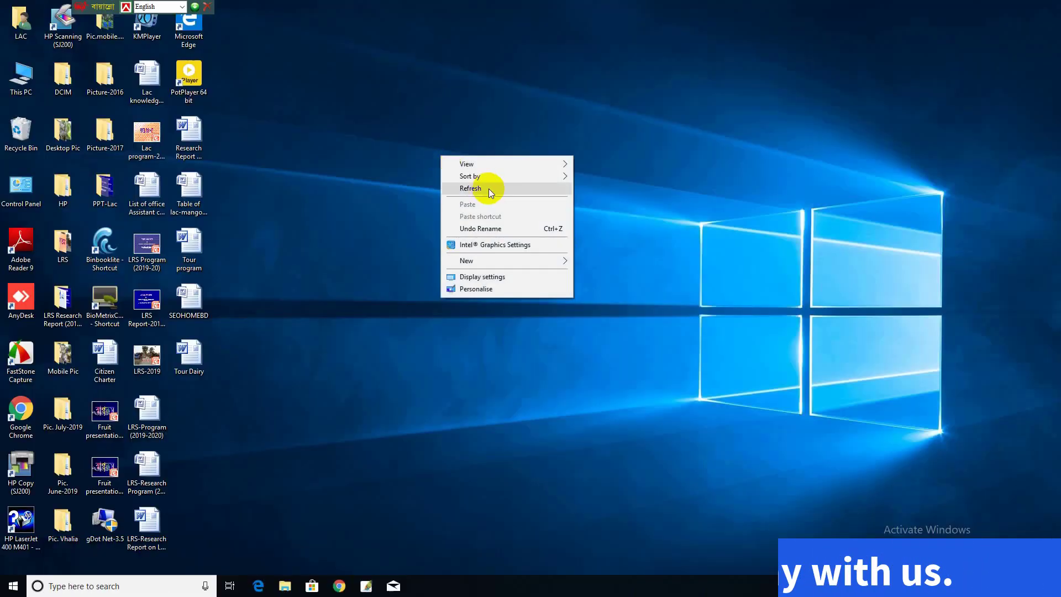
pyautogui.rightClick(465, 150)
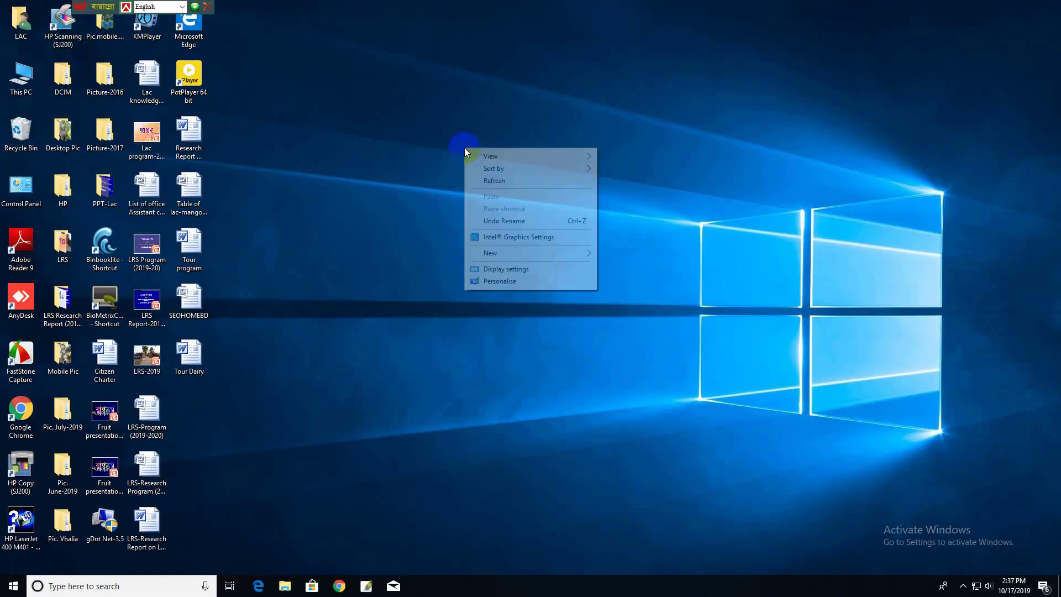
pyautogui.click(502, 183)
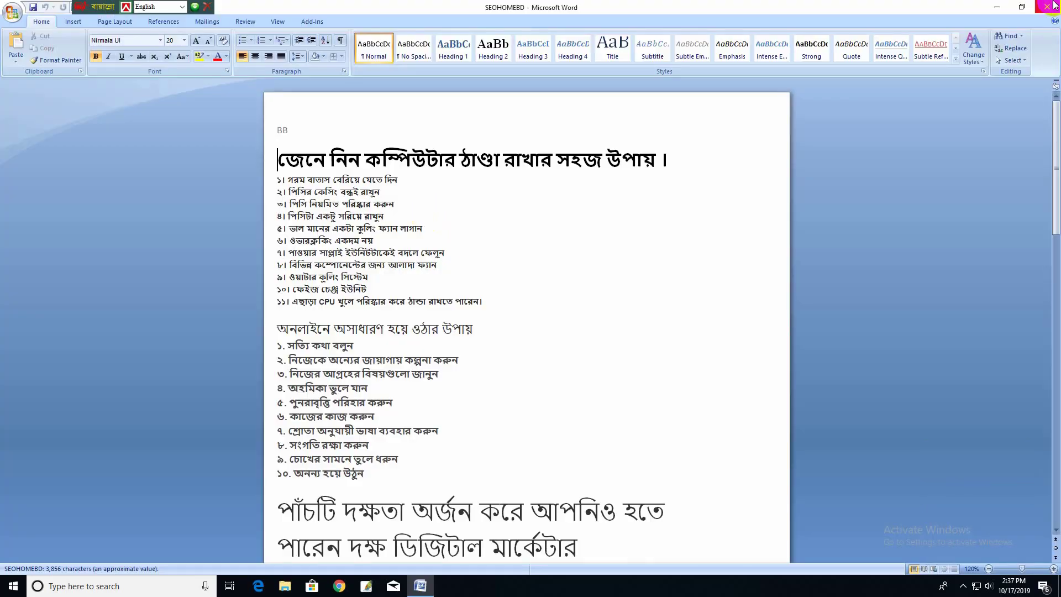